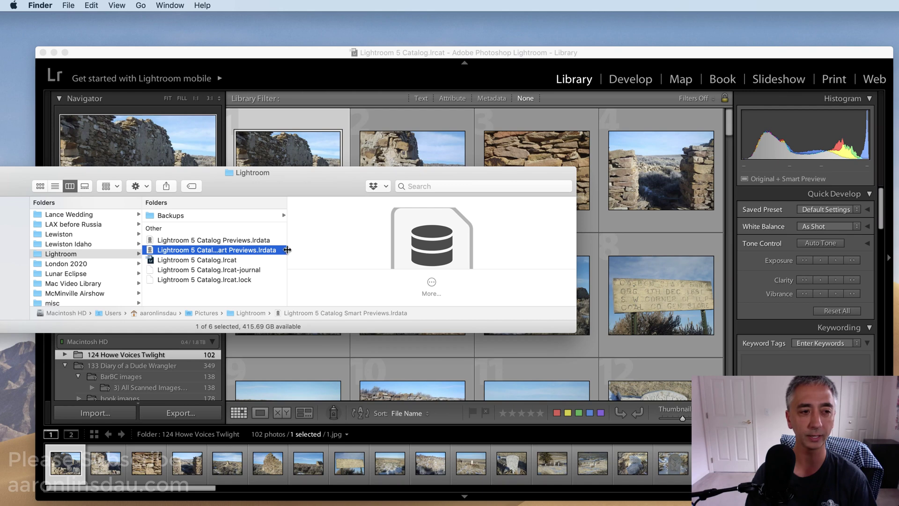
# Widen the Finder column and show details of Smart Previews.lrdata, revealing its 9.23 GB size
pyautogui.moveTo(287, 252); pyautogui.dragTo(318, 250)
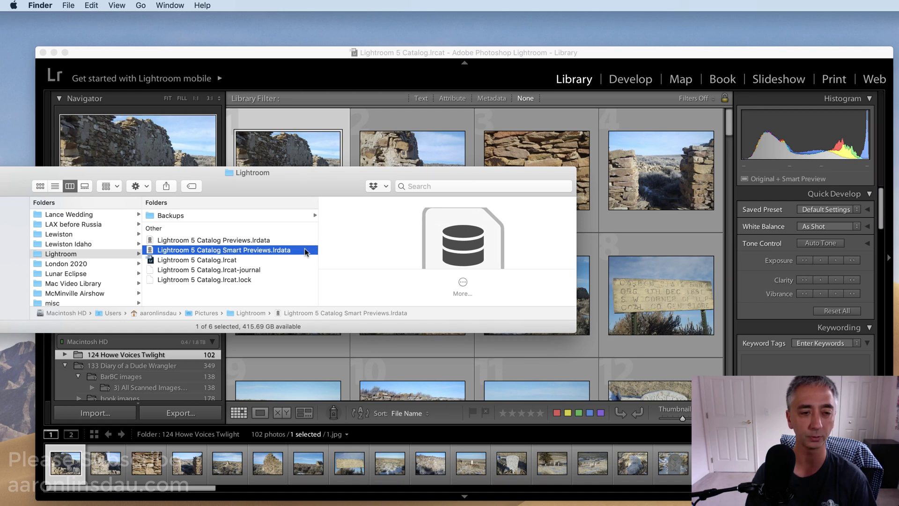
pyautogui.click(463, 284)
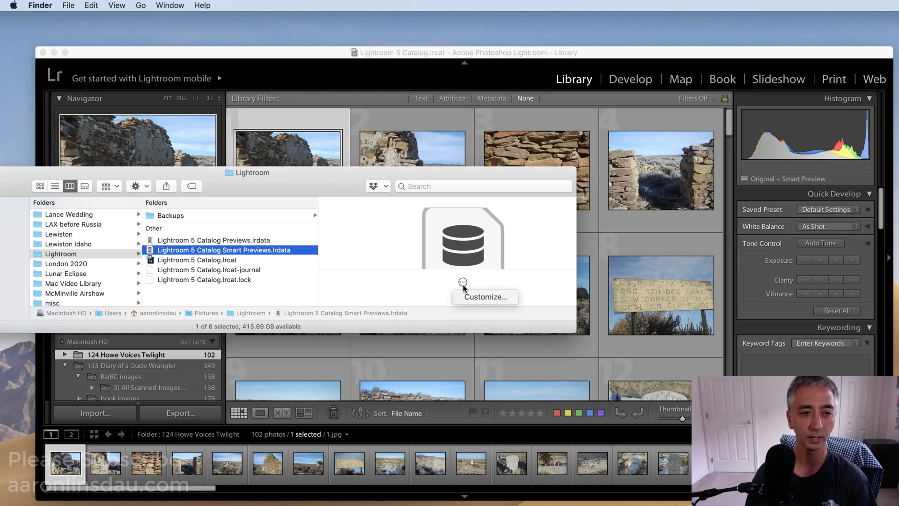
pyautogui.click(465, 257)
pyautogui.scroll(-5, 470, 254)
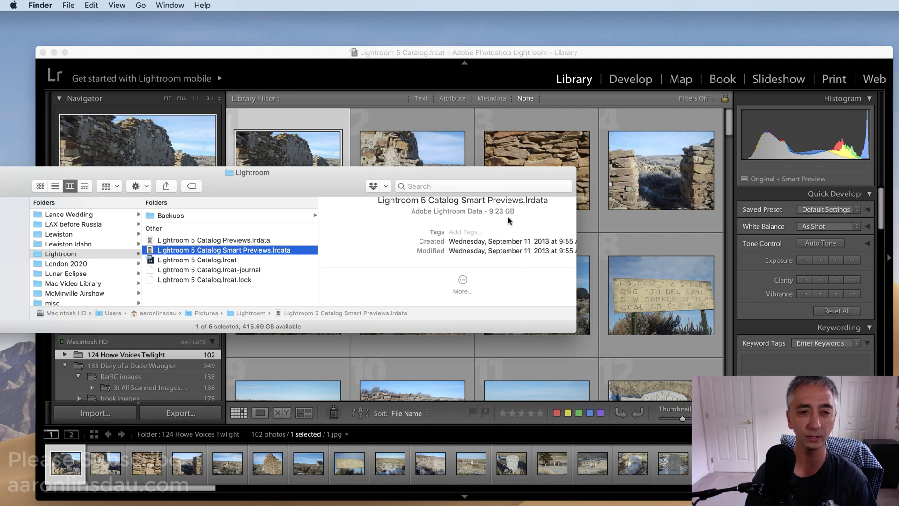
pyautogui.scroll(2, 515, 220)
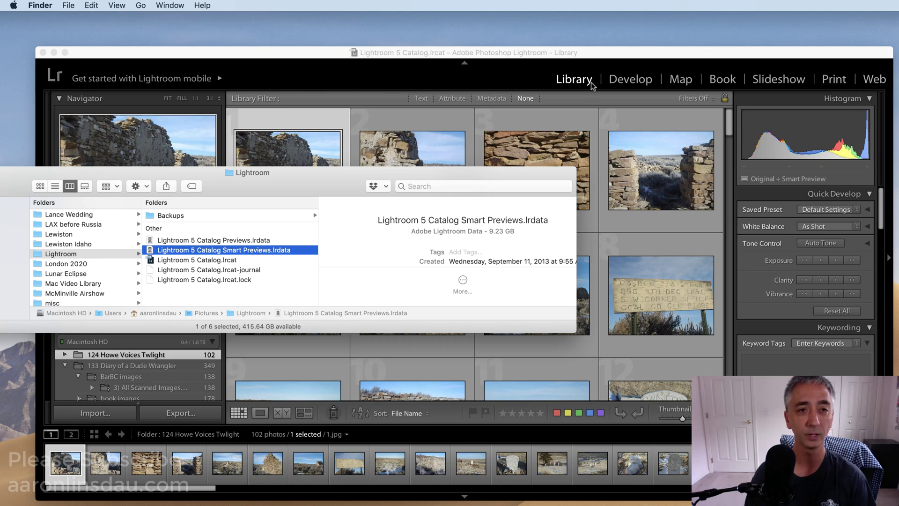
# Discard All smart previews for the 102 photos in the 124 Howe Voices Twilight folder
pyautogui.click(605, 57)
pyautogui.moveTo(604, 57); pyautogui.dragTo(597, 50)
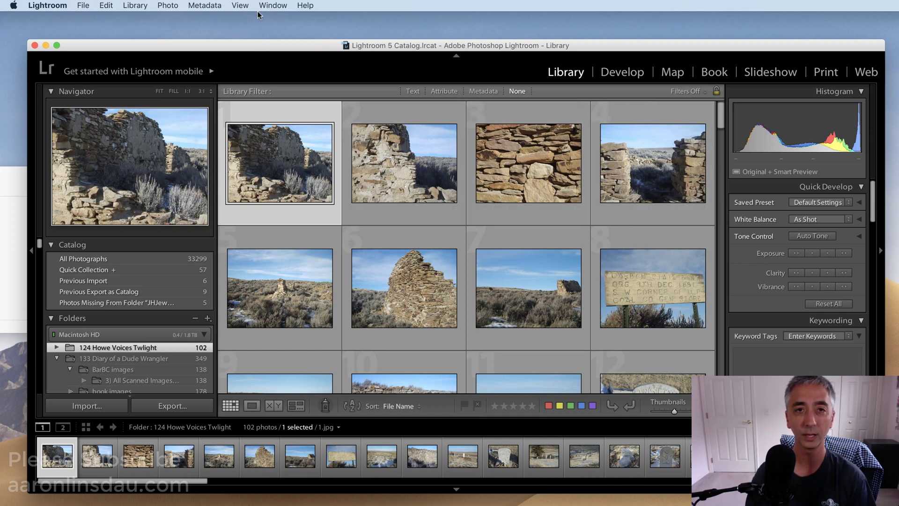
pyautogui.click(147, 6)
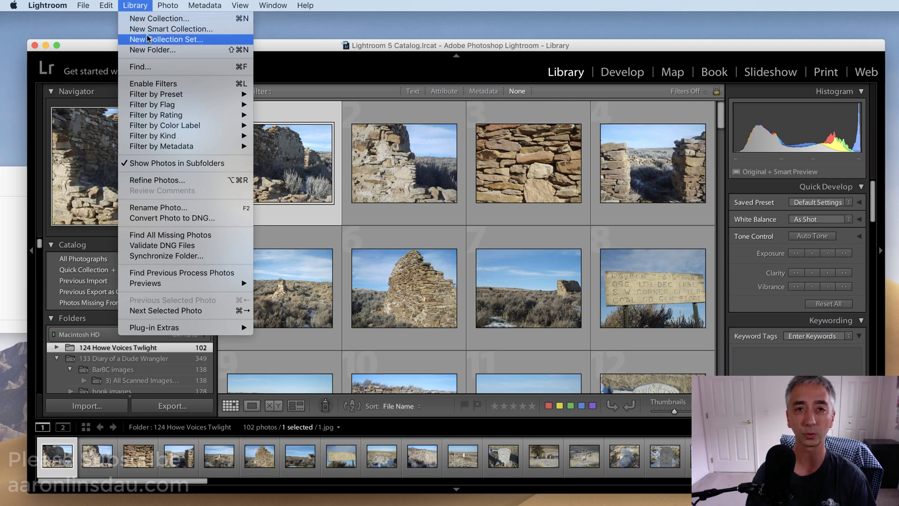
pyautogui.moveTo(146, 283)
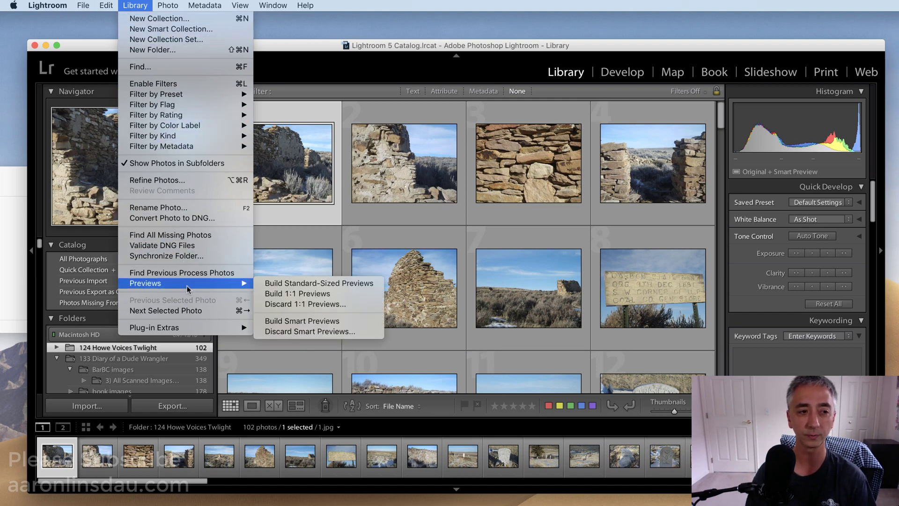
pyautogui.click(316, 332)
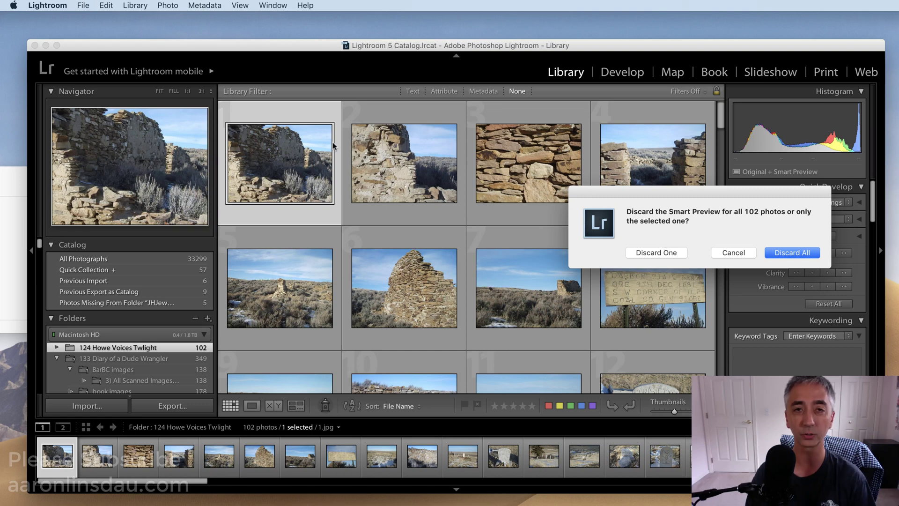
pyautogui.click(798, 257)
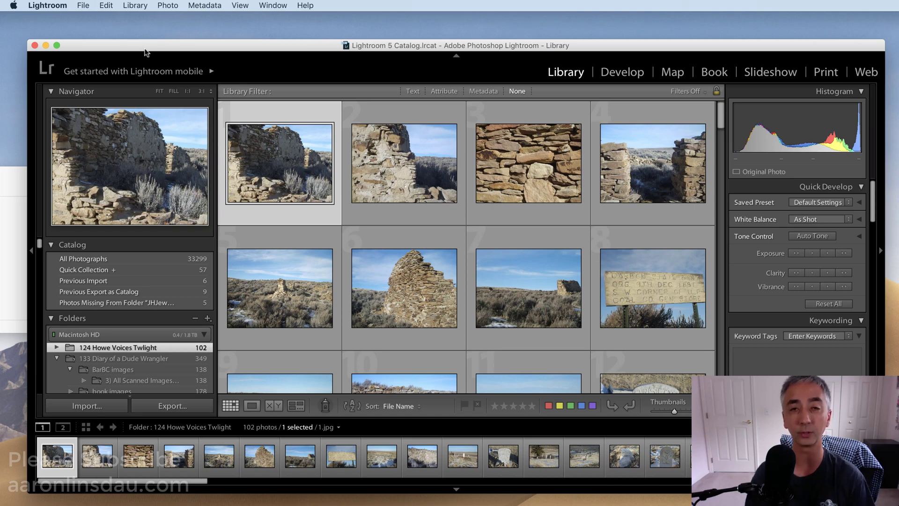
# Recheck the Smart Previews file in Finder, still 9.23 GB, then return to Lightroom
pyautogui.click(16, 175)
pyautogui.moveTo(29, 171); pyautogui.dragTo(41, 168)
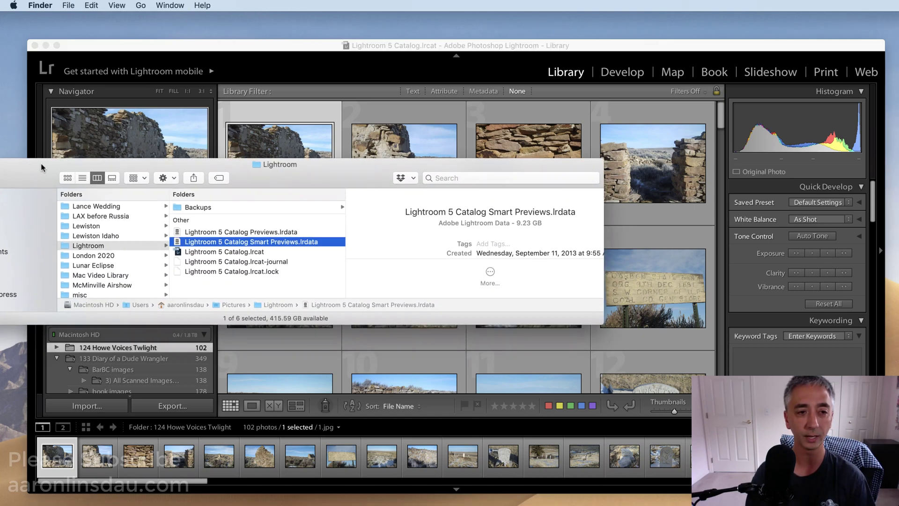
pyautogui.click(242, 243)
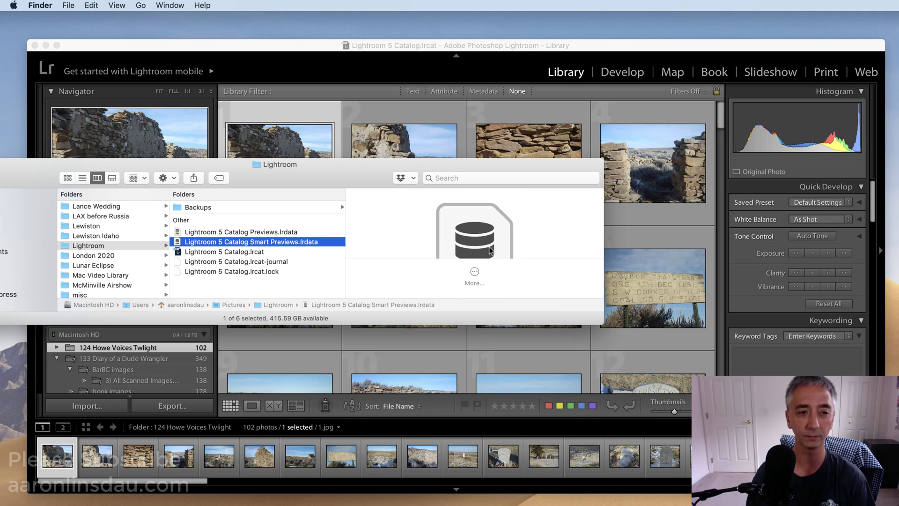
pyautogui.scroll(-3, 491, 249)
pyautogui.scroll(-2, 491, 249)
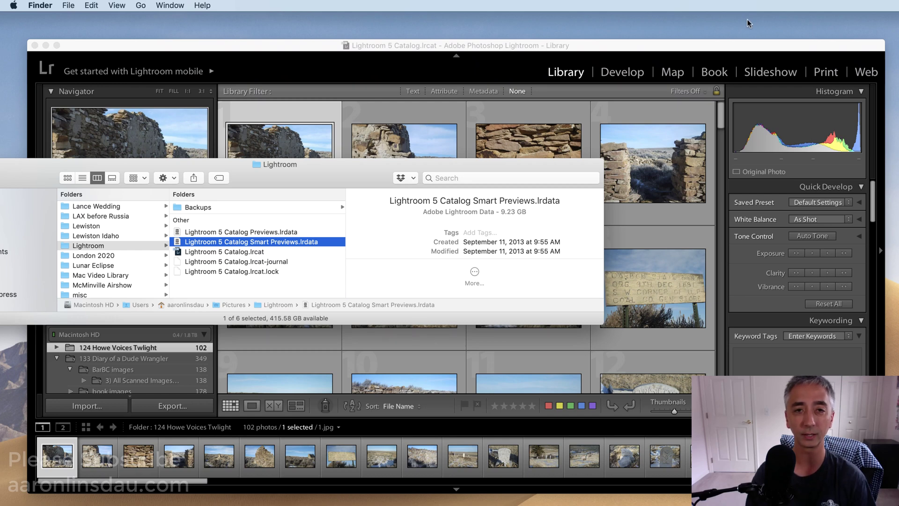
pyautogui.moveTo(726, 47); pyautogui.dragTo(726, 43)
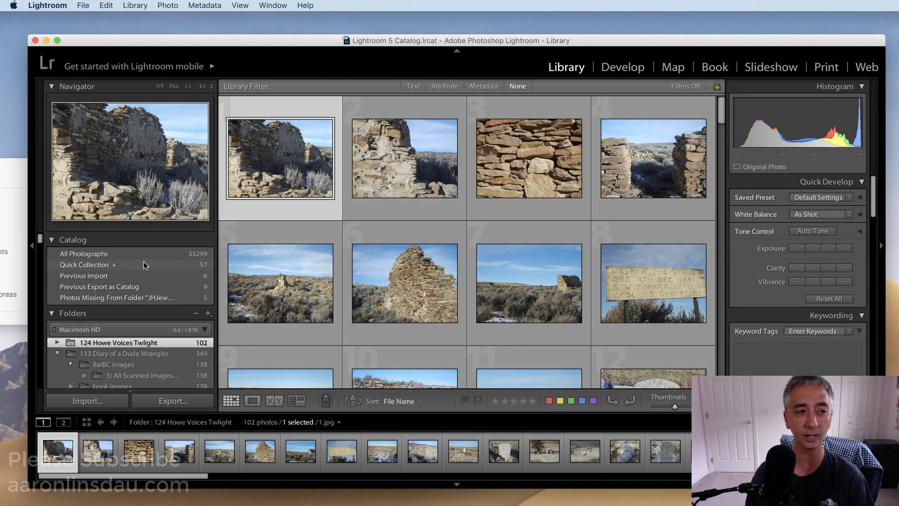
# Select All Photographs and Discard All smart previews for the catalog's 31633 photos
pyautogui.click(32, 248)
pyautogui.click(121, 256)
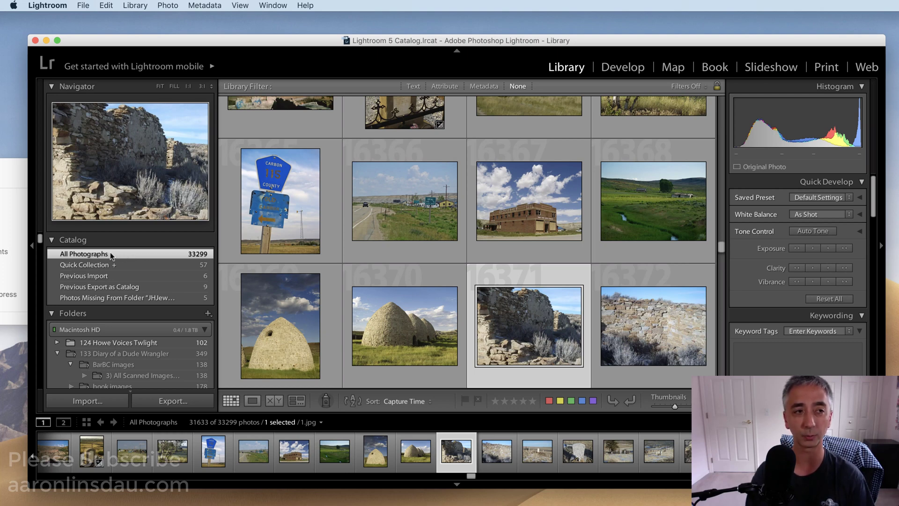
pyautogui.click(132, 4)
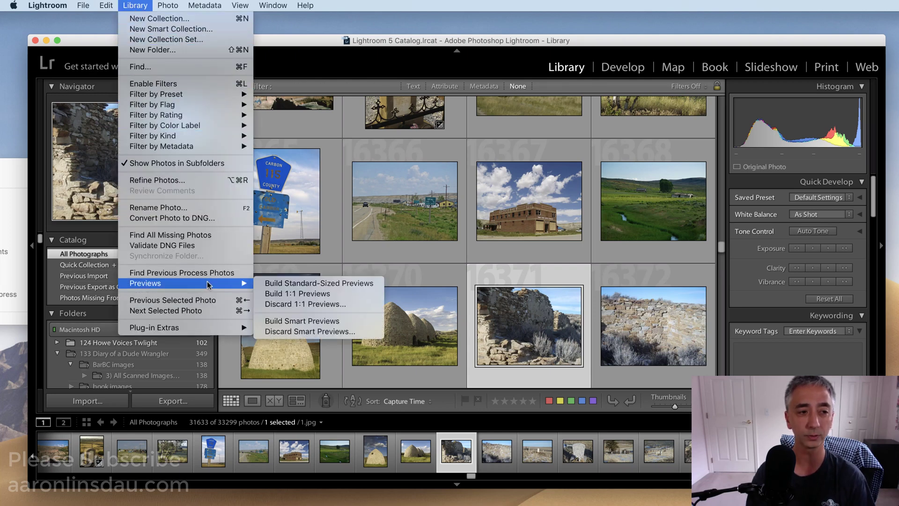
pyautogui.moveTo(183, 283)
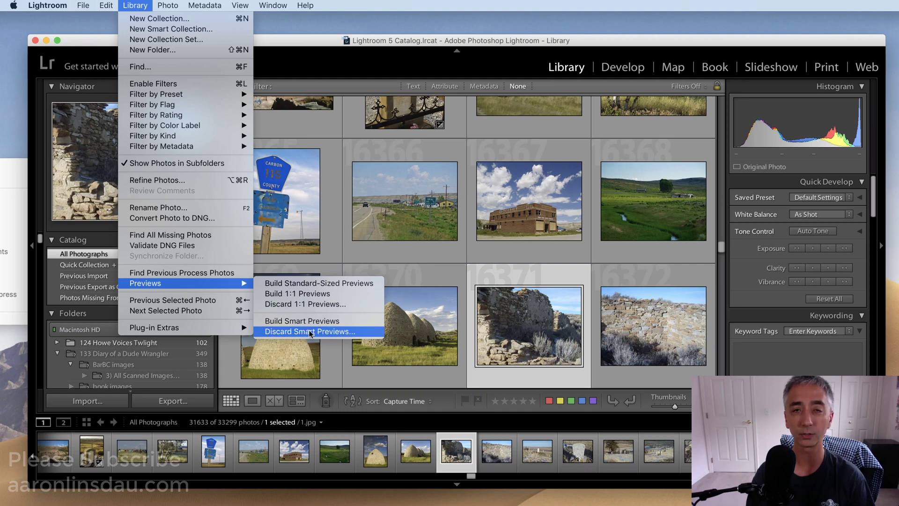
pyautogui.click(309, 331)
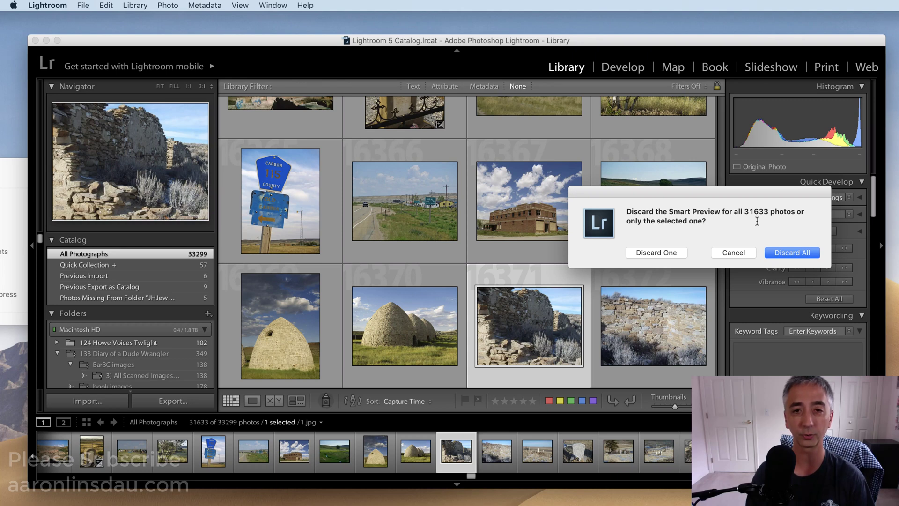
pyautogui.click(801, 255)
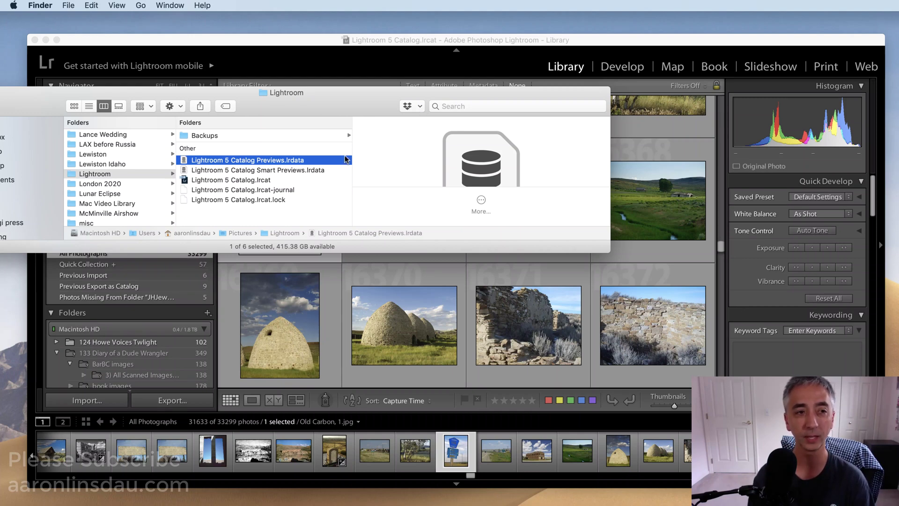
# Check the Smart Previews.lrdata size in Finder (9.23 GB), then switch back to Lightroom
pyautogui.click(323, 175)
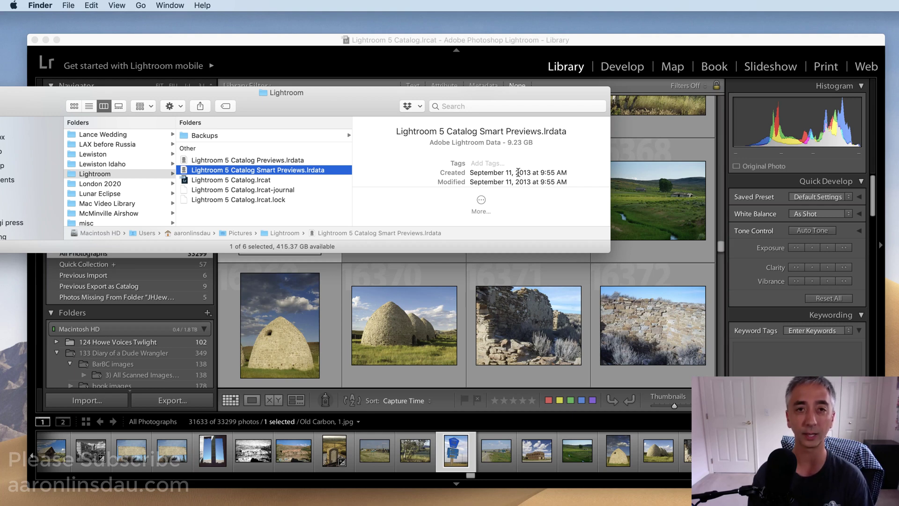
pyautogui.moveTo(573, 45); pyautogui.dragTo(574, 43)
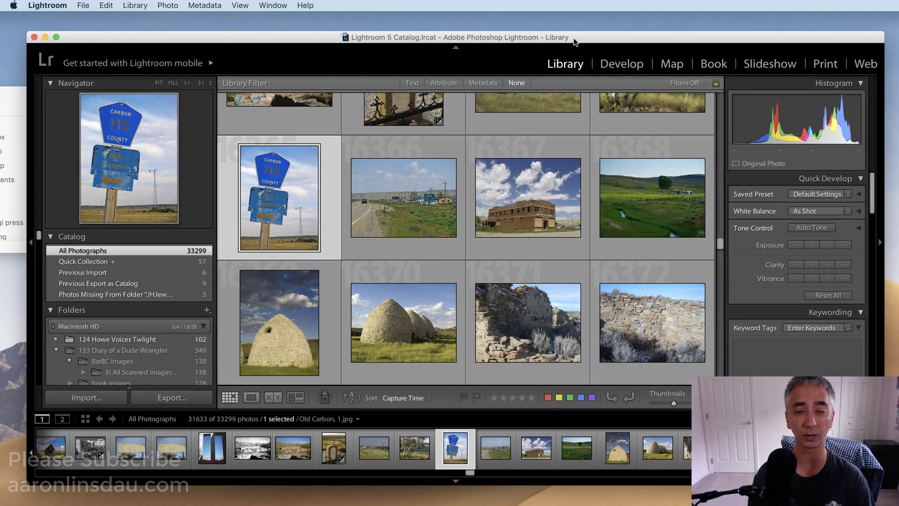
# Quit Lightroom, choosing 'Skip this time' for the catalog backup
pyautogui.click(30, 6)
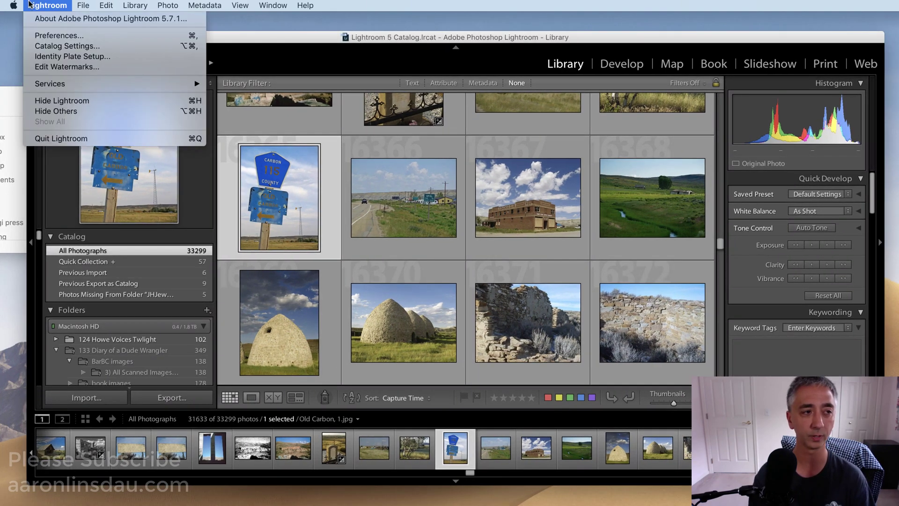
pyautogui.click(63, 138)
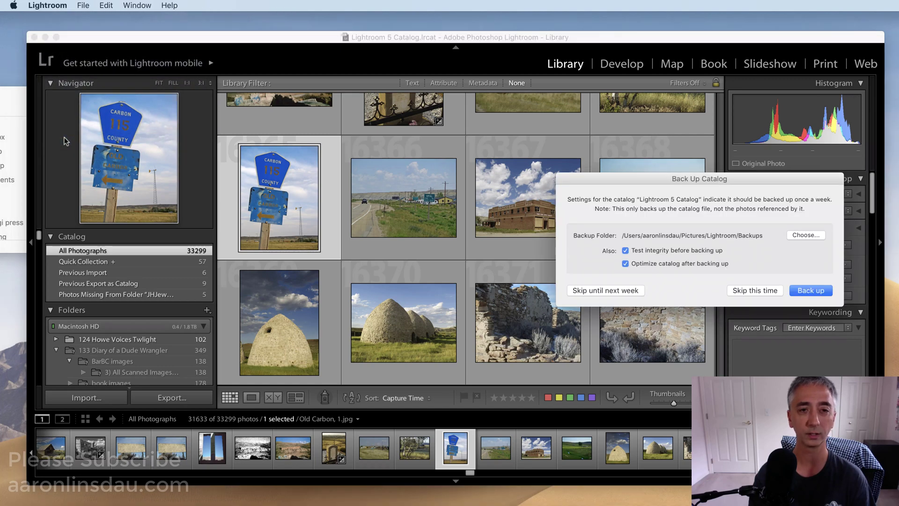
pyautogui.click(758, 291)
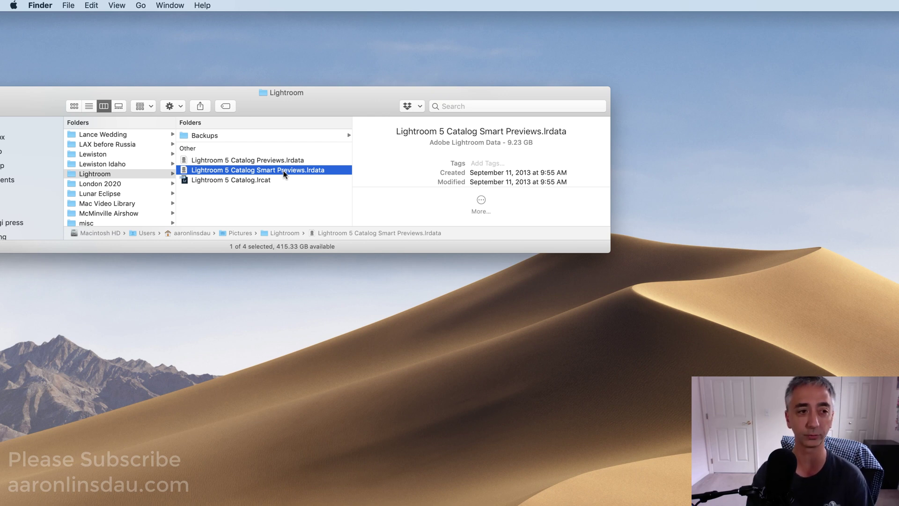
# Move 'Lightroom 5 Catalog Smart Previews.lrdata' to the Trash and relaunch the Lightroom catalog
pyautogui.rightClick(284, 175)
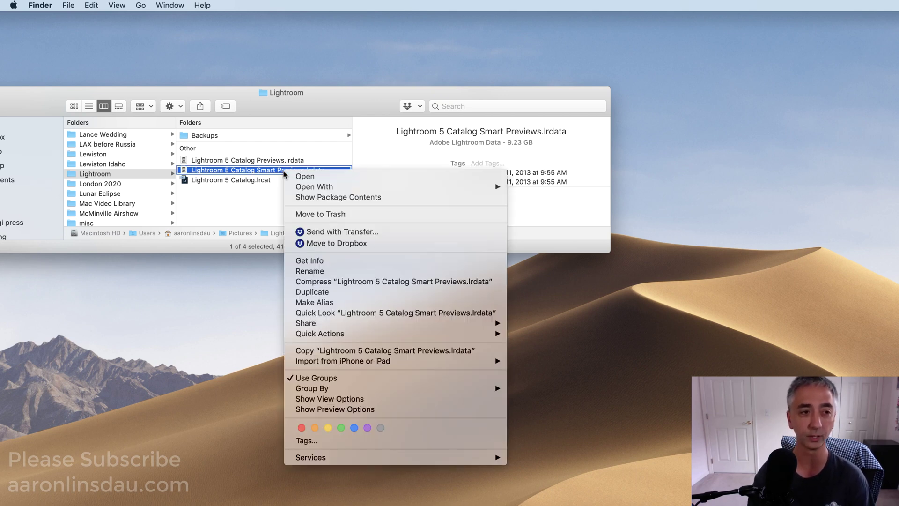
pyautogui.press('Escape')
pyautogui.press('super+BackSpace')
pyautogui.click(309, 204)
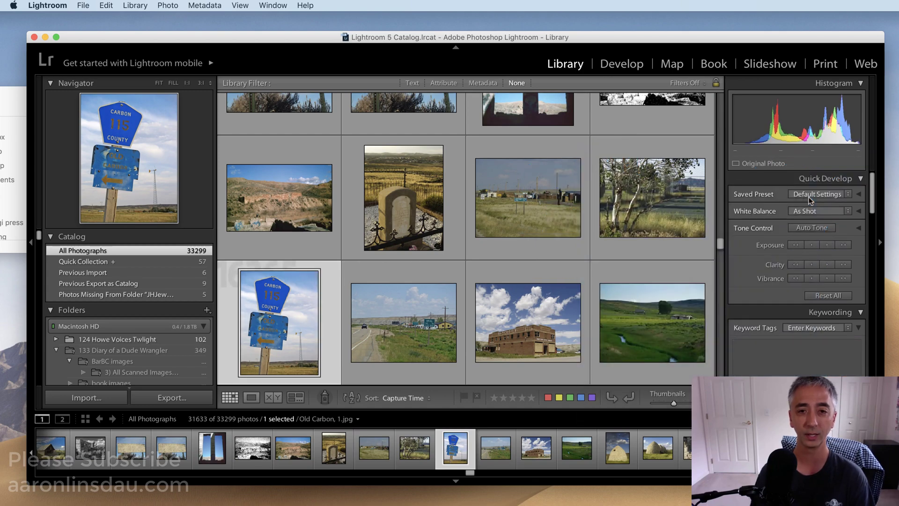
pyautogui.scroll(5, 330, 239)
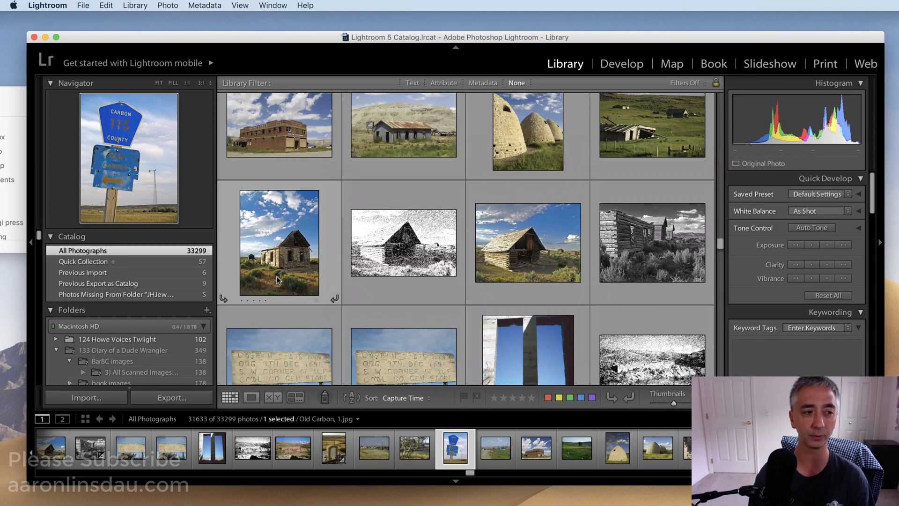
# Show the 124 Howe Voices Twlight folder and select its first photo
pyautogui.click(179, 339)
pyautogui.scroll(2, 297, 255)
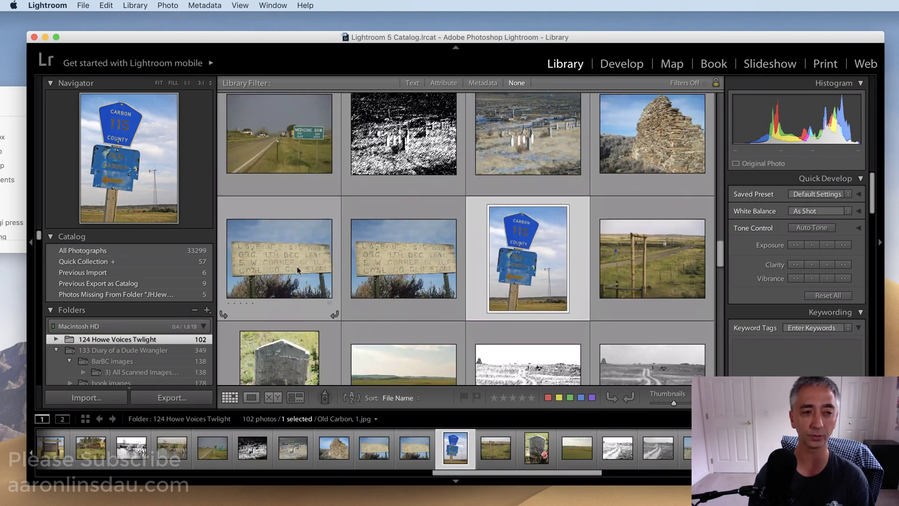
pyautogui.scroll(3, 291, 211)
pyautogui.scroll(3, 291, 211)
pyautogui.click(297, 141)
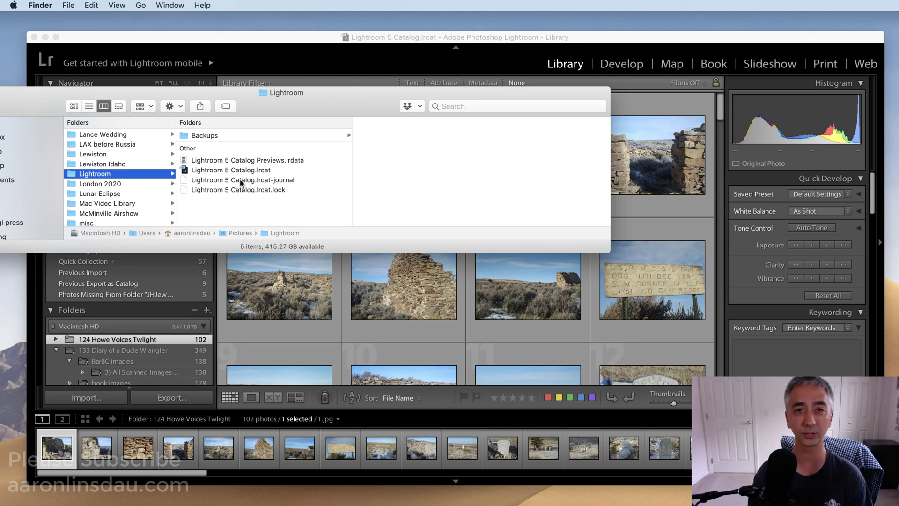
# Select All Photographs, quit Lightroom without a backup, and bring the Finder folder into view
pyautogui.click(406, 40)
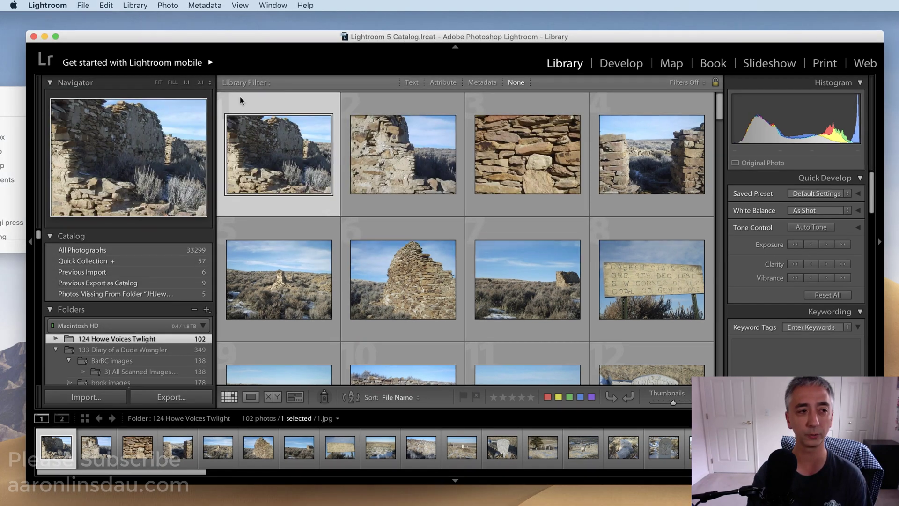
pyautogui.click(119, 251)
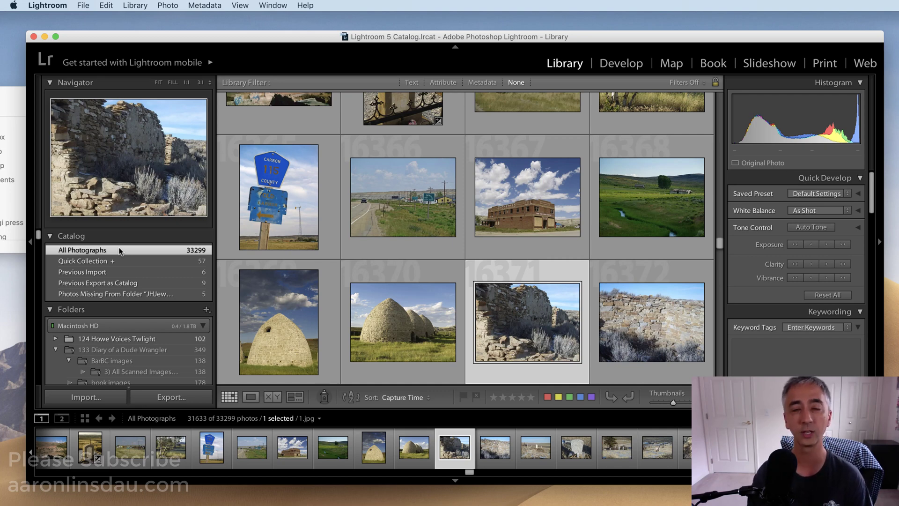
pyautogui.click(48, 5)
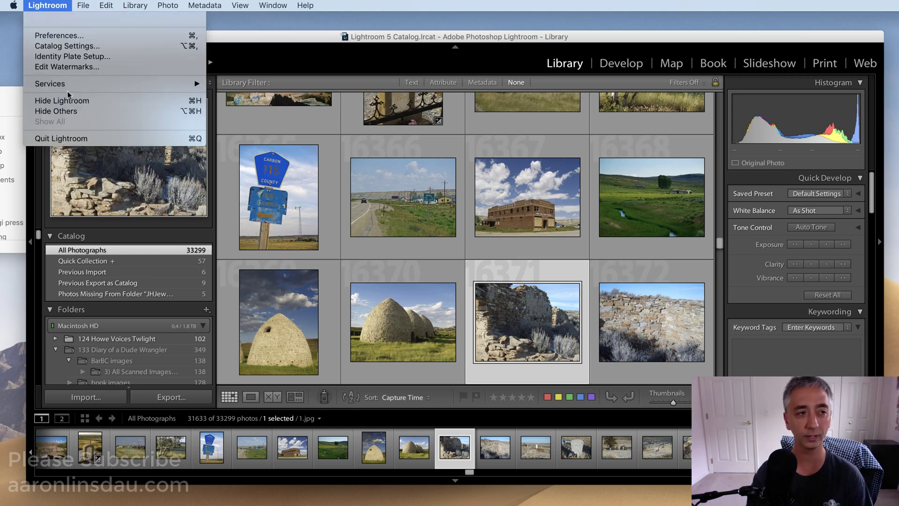
pyautogui.click(78, 140)
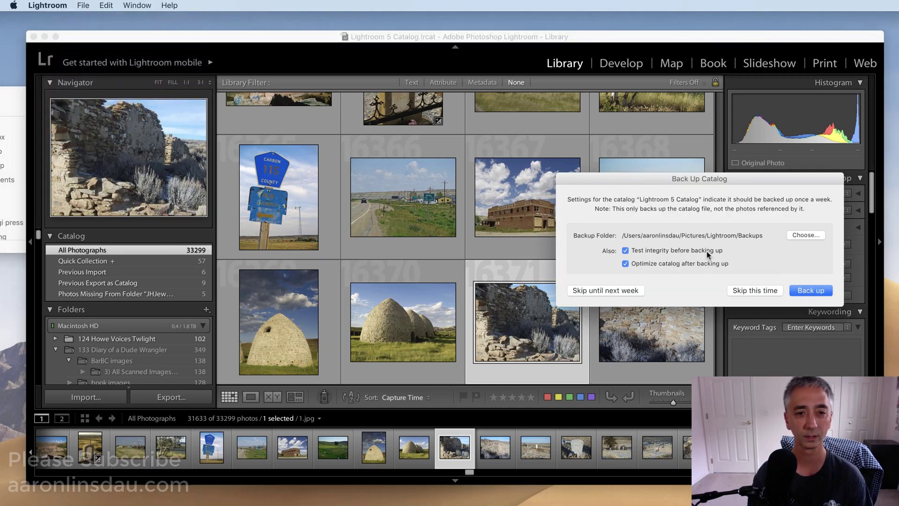
pyautogui.click(750, 292)
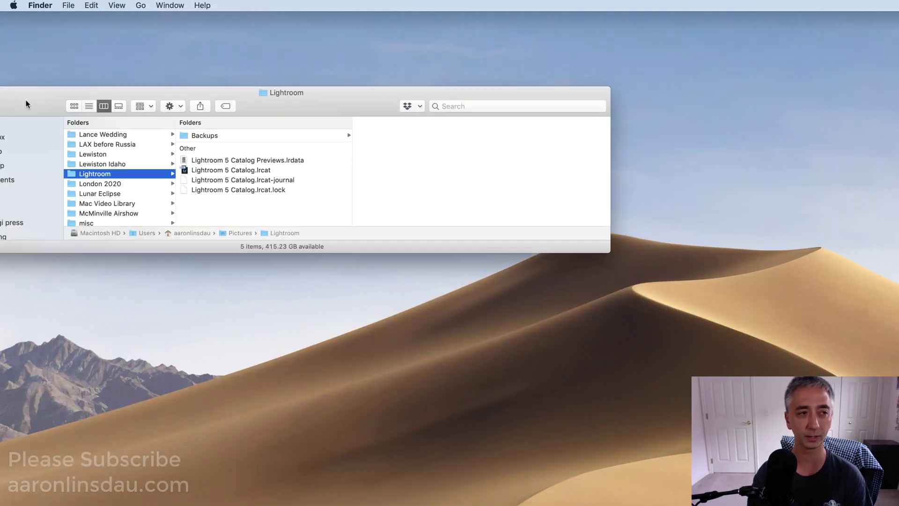
pyautogui.moveTo(27, 105); pyautogui.dragTo(98, 95)
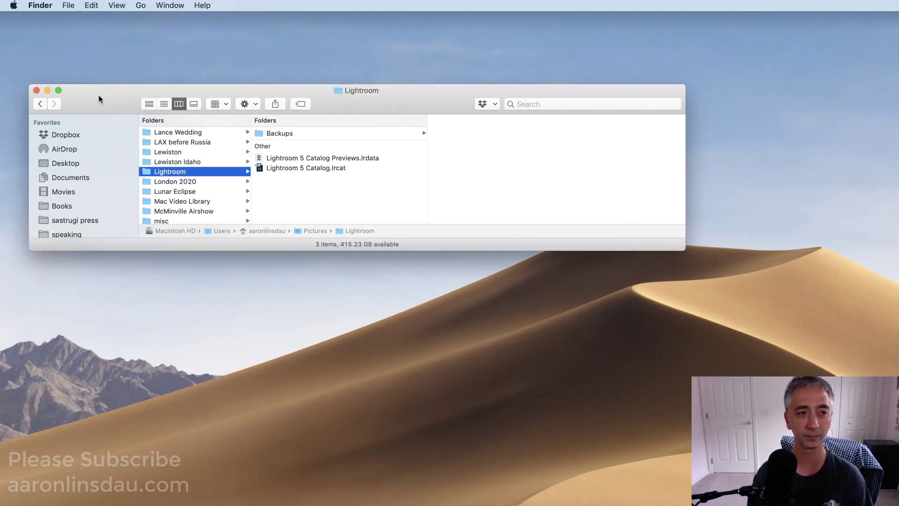